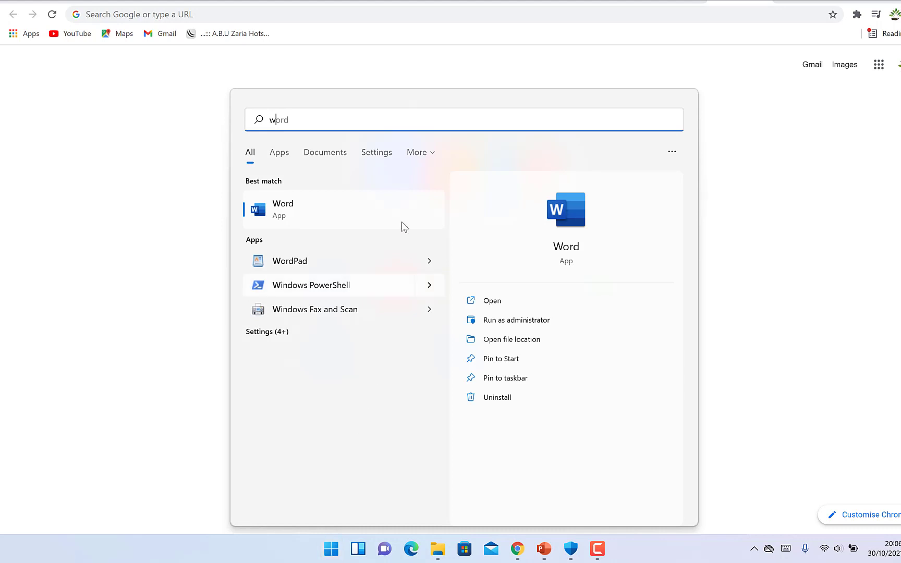
# Open a blank document in Word and look through the list of available fonts.
pyautogui.click(352, 221)
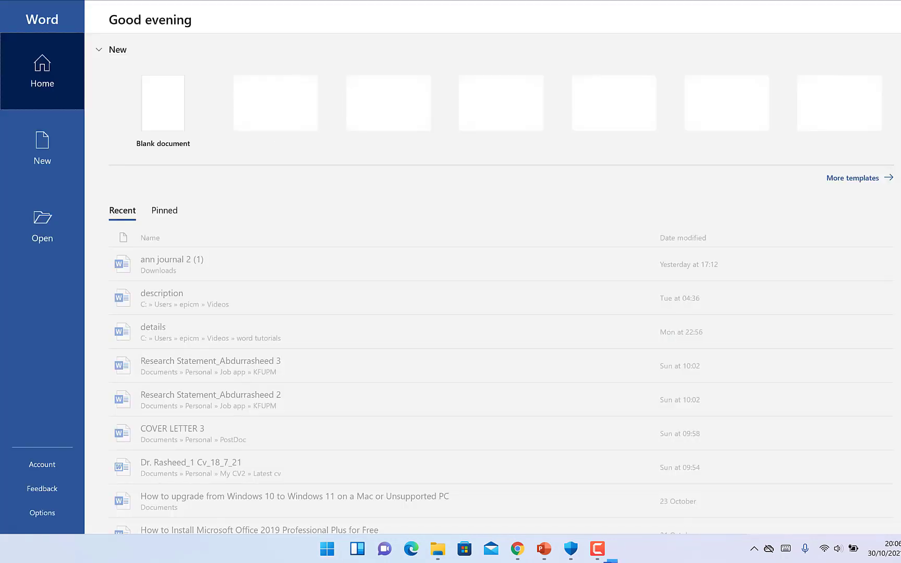
pyautogui.click(176, 122)
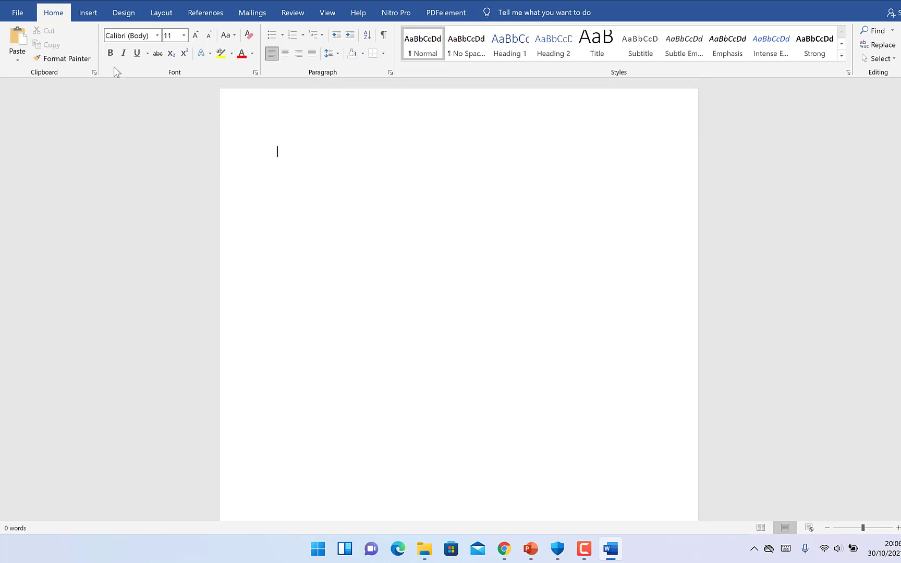
pyautogui.click(148, 37)
pyautogui.click(157, 36)
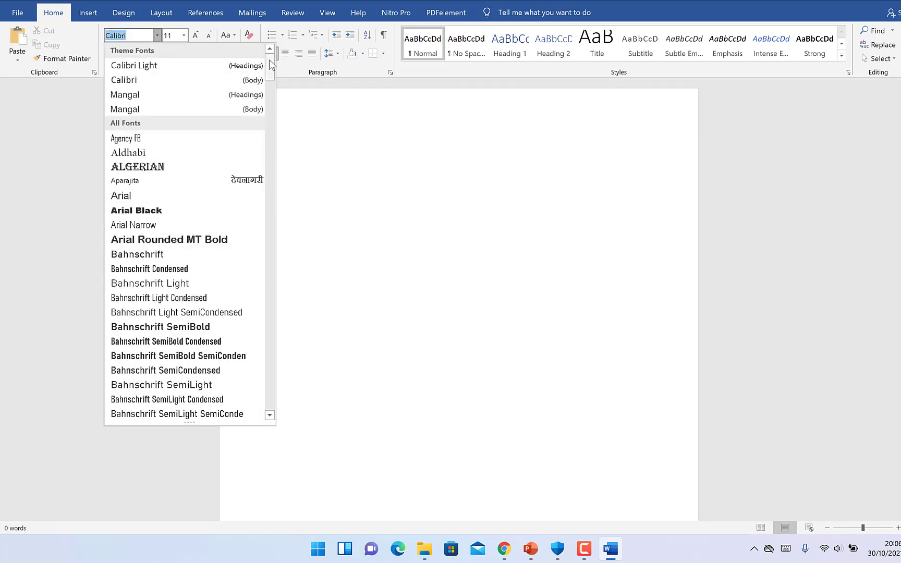
pyautogui.moveTo(270, 67); pyautogui.dragTo(272, 230)
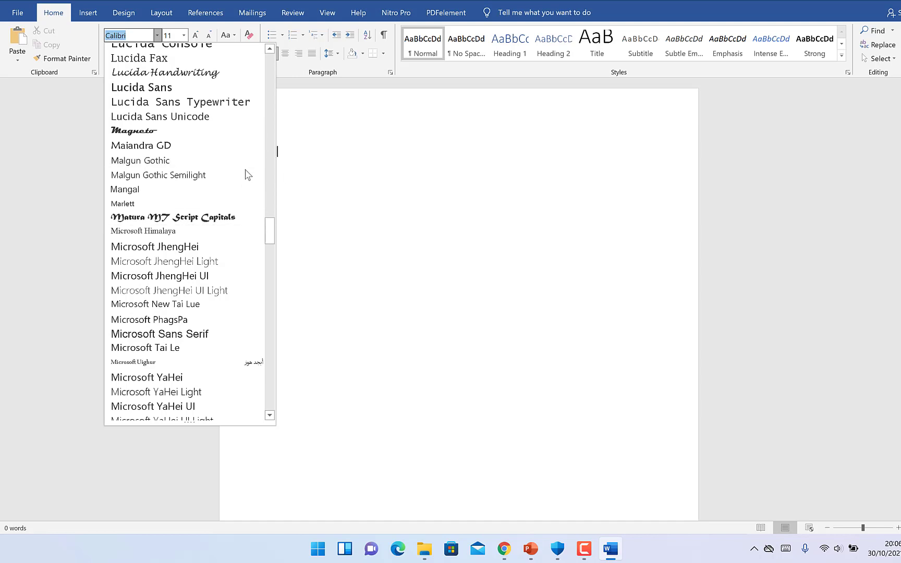
pyautogui.click(342, 199)
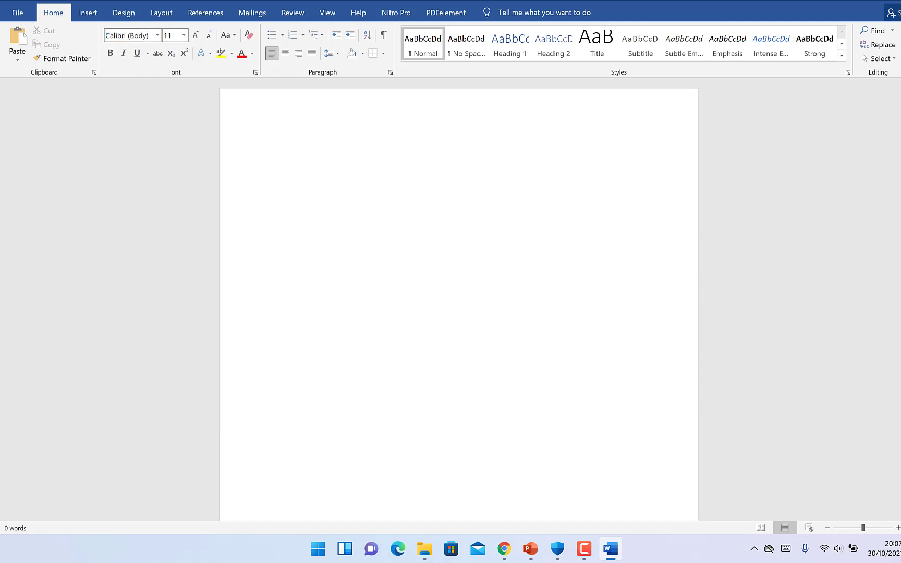
pyautogui.hotkey('alt', 'F4')
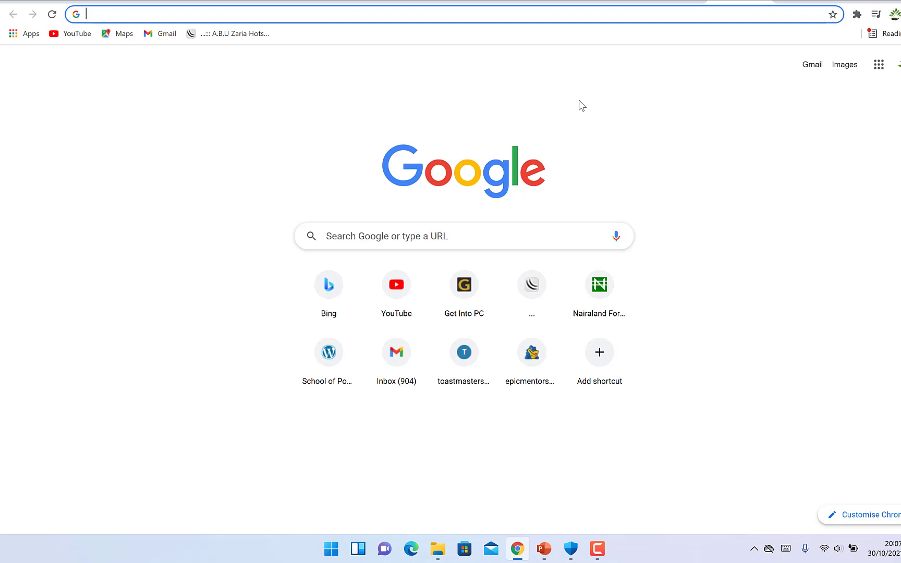
# Go to the website fontspace.com in Chrome.
pyautogui.click(461, 16)
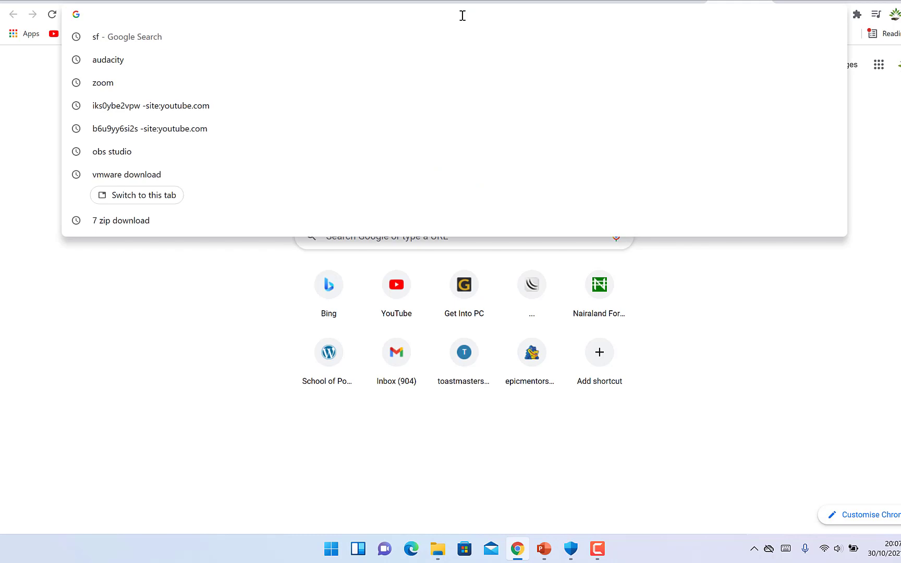
pyautogui.write('fot')
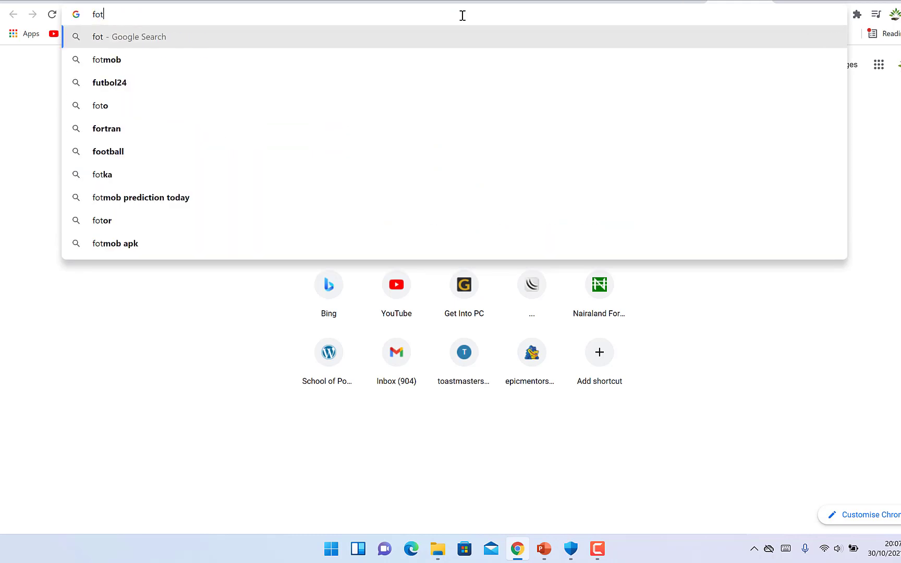
pyautogui.write('nspace.')
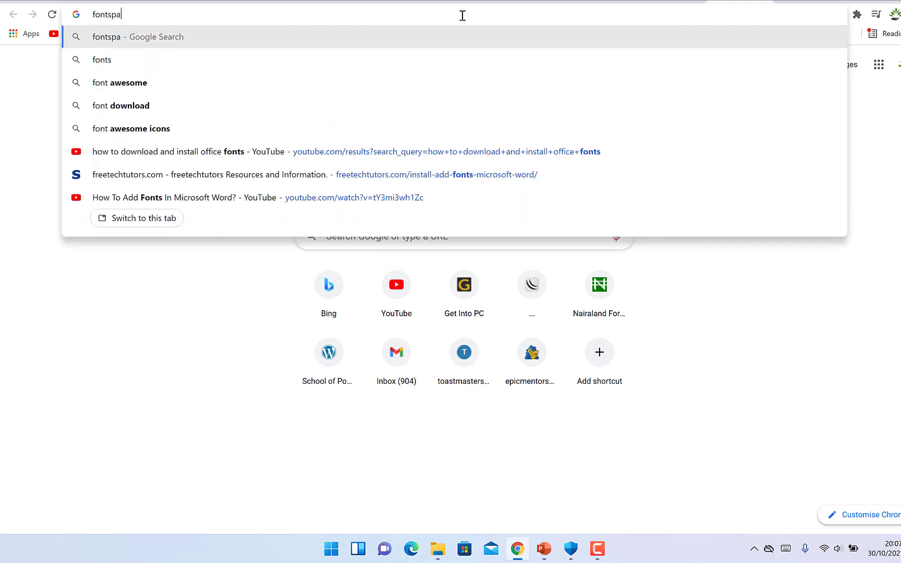
pyautogui.write('com')
pyautogui.press('Return')
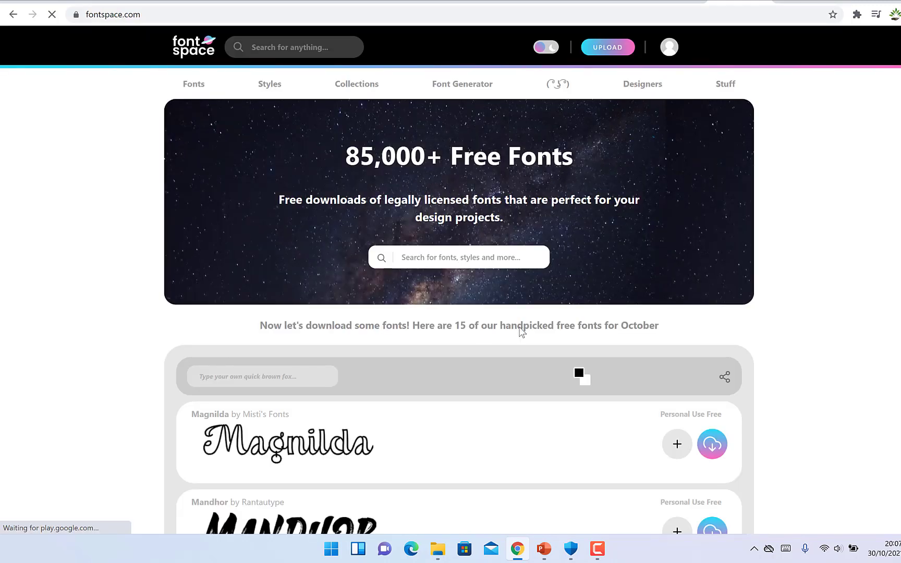
# Browse the handpicked free fonts and open the page of the Handy Quomte font.
pyautogui.scroll(-9, 520, 331)
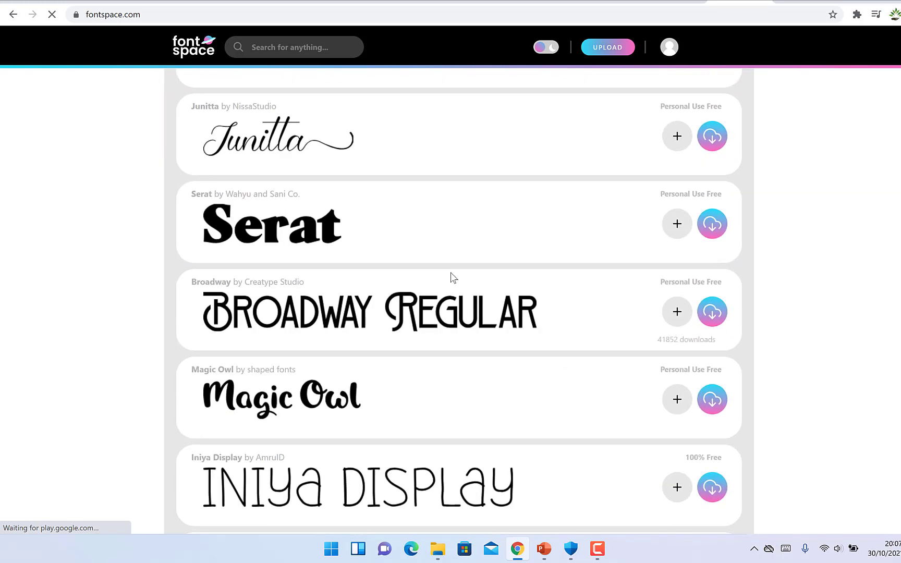
pyautogui.scroll(-3, 452, 276)
pyautogui.scroll(-3, 463, 261)
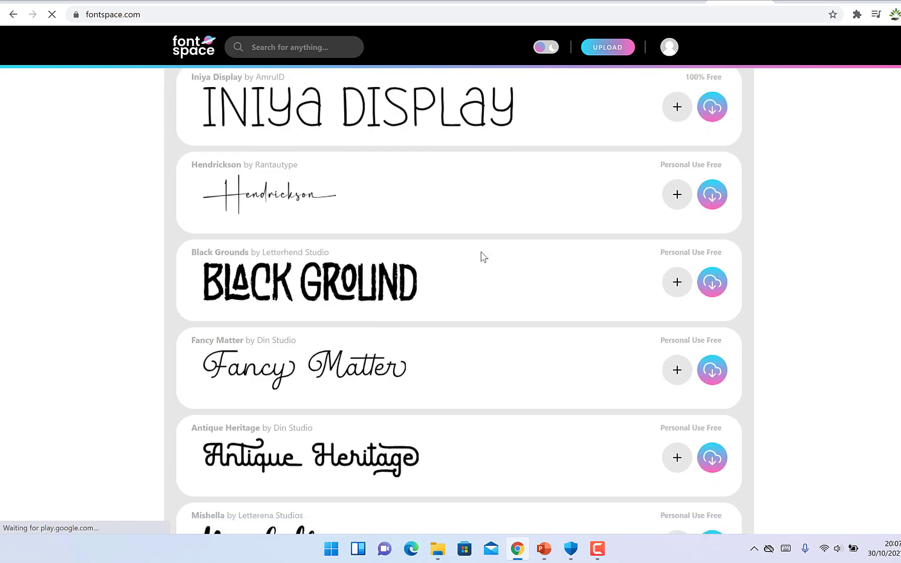
pyautogui.scroll(-9, 483, 256)
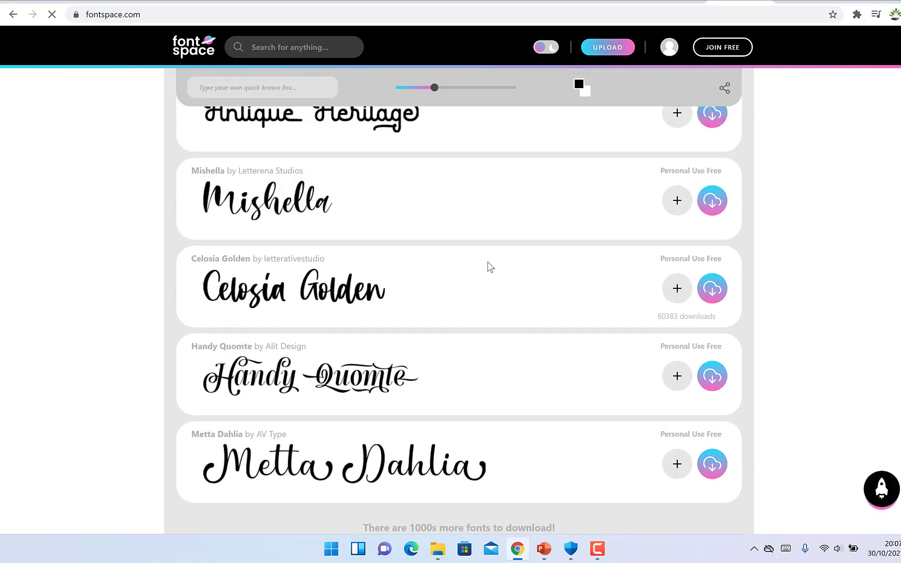
pyautogui.scroll(1, 491, 267)
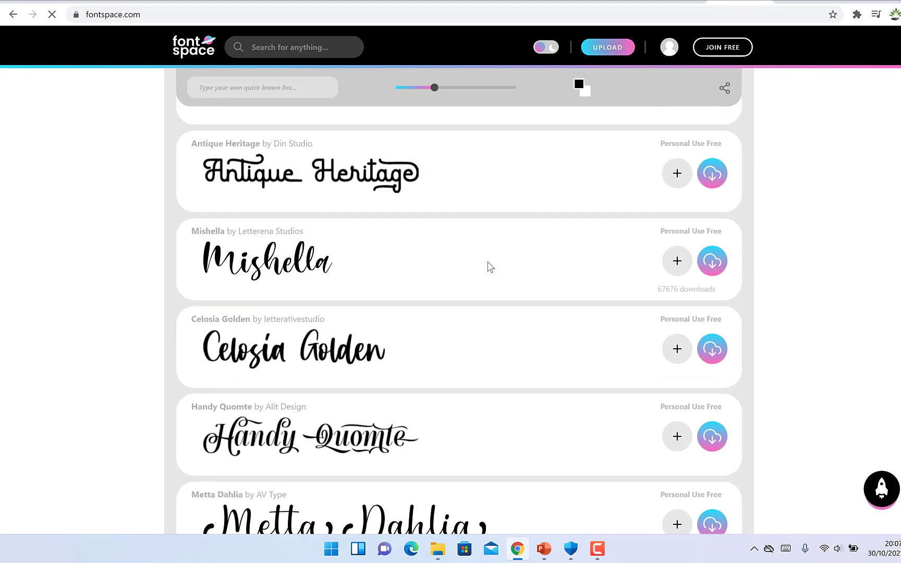
pyautogui.click(381, 439)
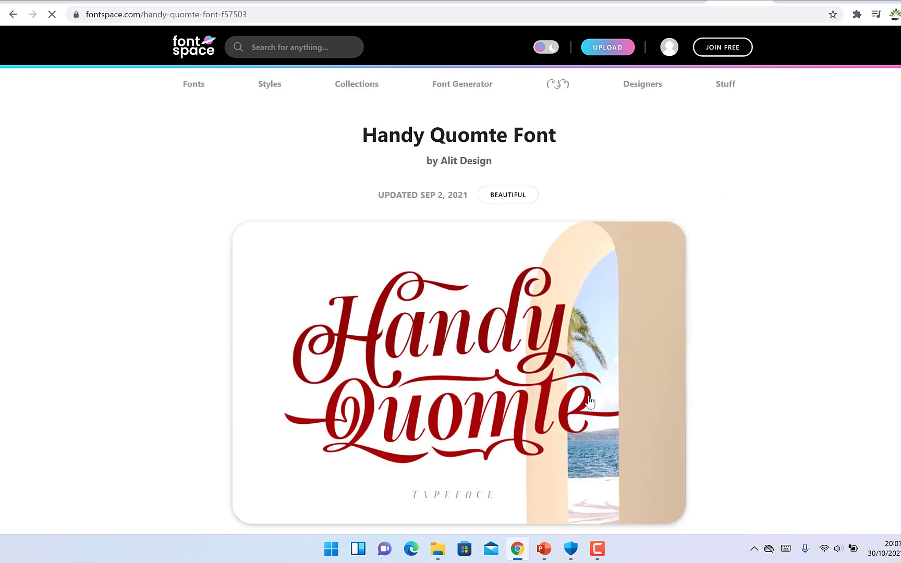
# Download the Handy Quomte font for free and show the downloaded handy-quomte-font.zip in its folder.
pyautogui.scroll(-10, 589, 402)
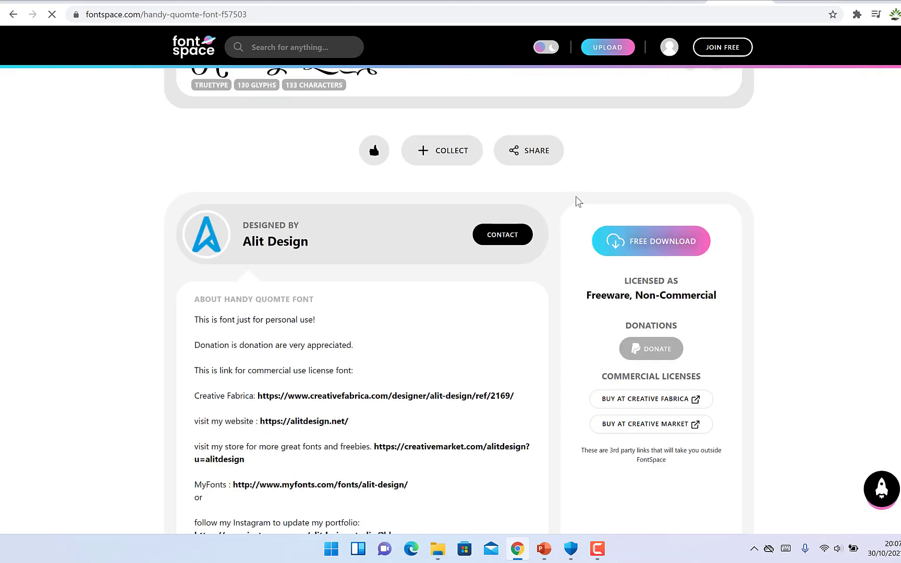
pyautogui.scroll(10, 578, 202)
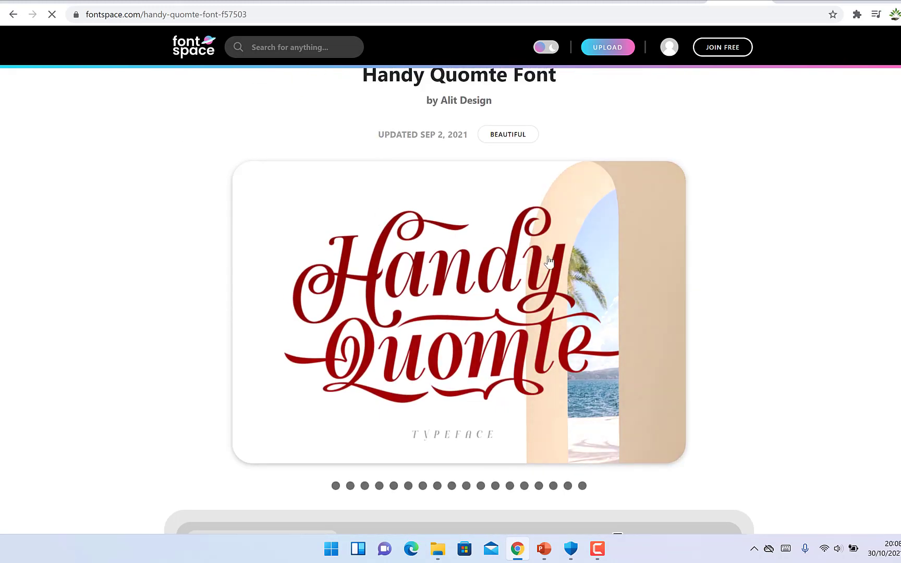
pyautogui.scroll(-10, 461, 343)
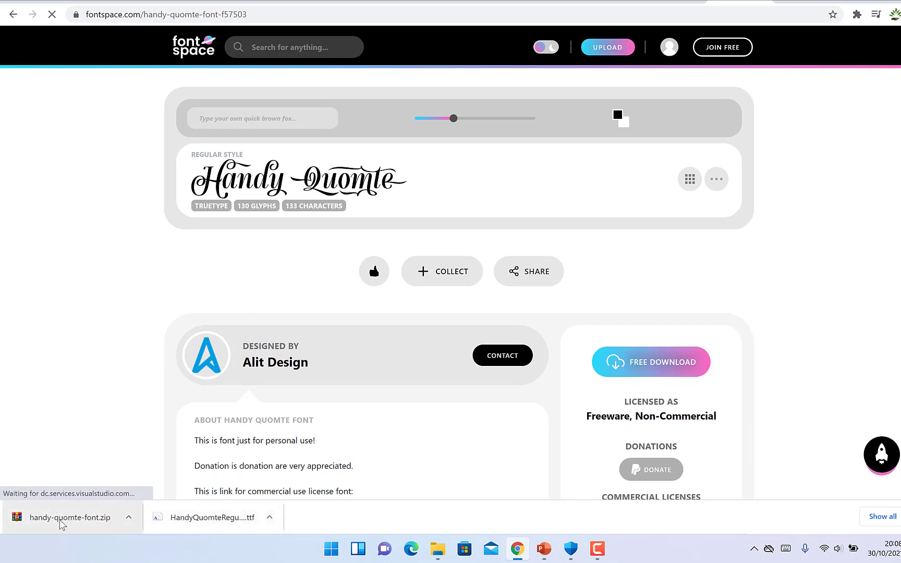
pyautogui.click(129, 519)
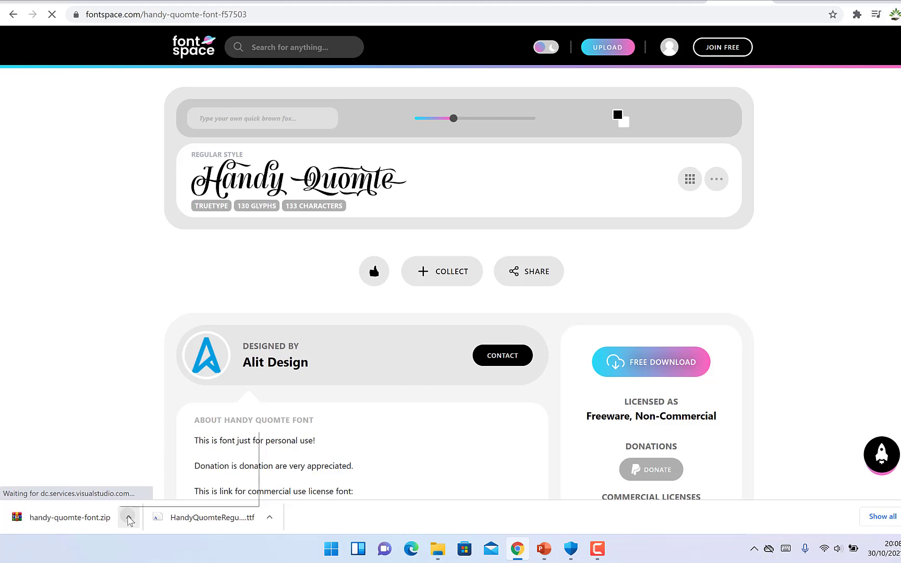
pyautogui.click(162, 476)
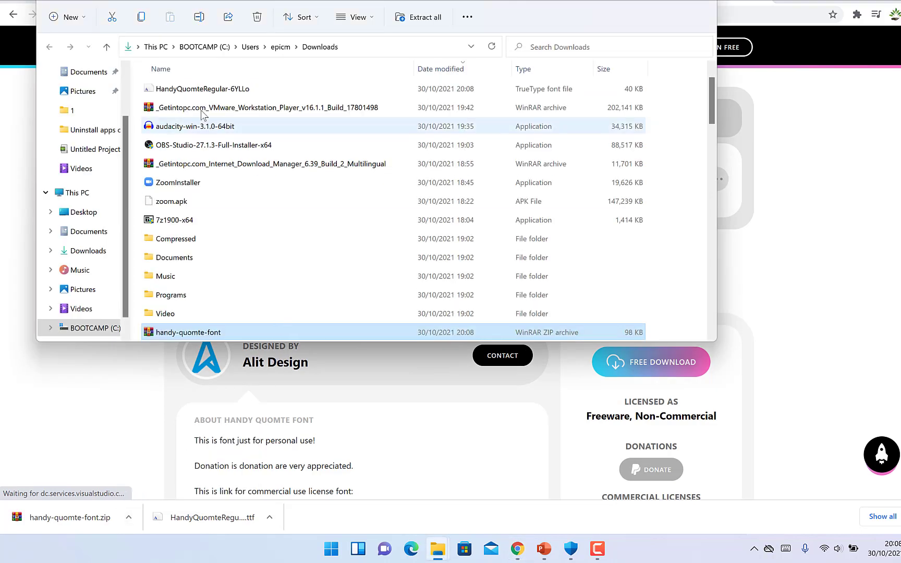
# Open the handy-quomte-font archive and start extracting it, with the Videos folder as the destination.
pyautogui.rightClick(233, 335)
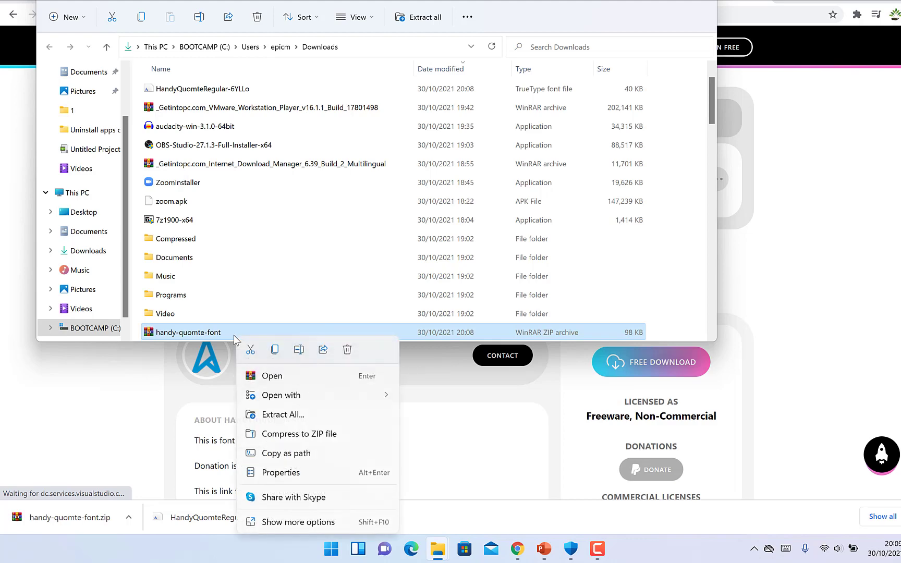
pyautogui.click(272, 377)
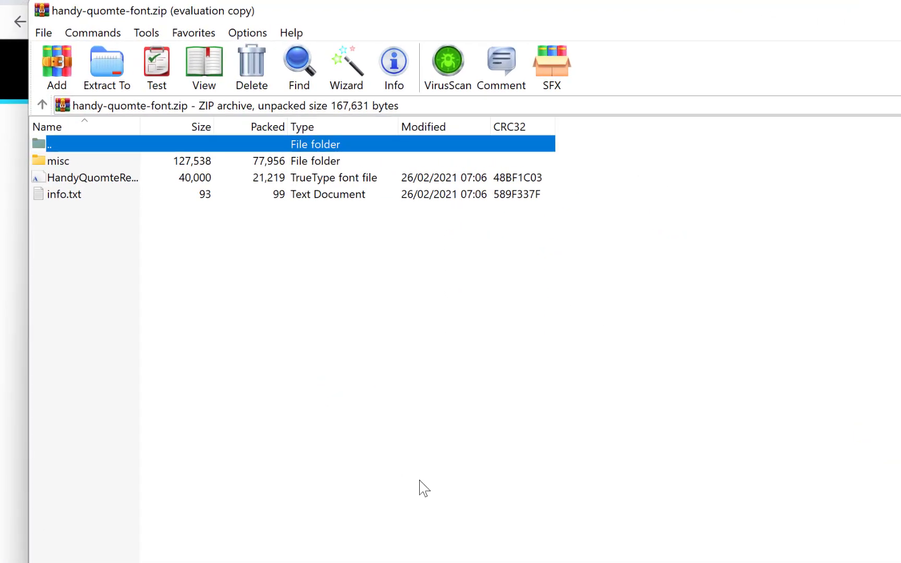
pyautogui.click(121, 93)
pyautogui.click(653, 371)
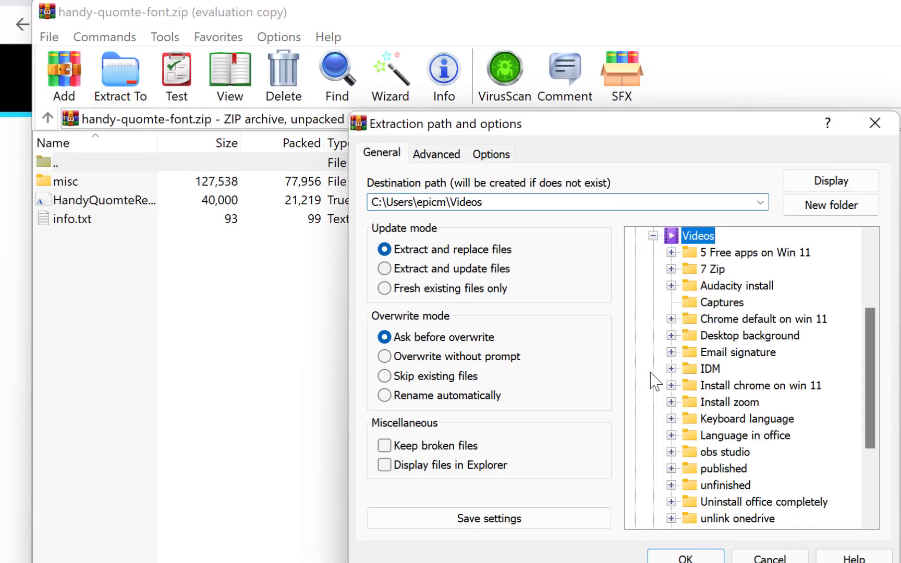
# Extract the archive into a new folder named "Fonts on Word" inside Videos, and close the archive.
pyautogui.click(812, 207)
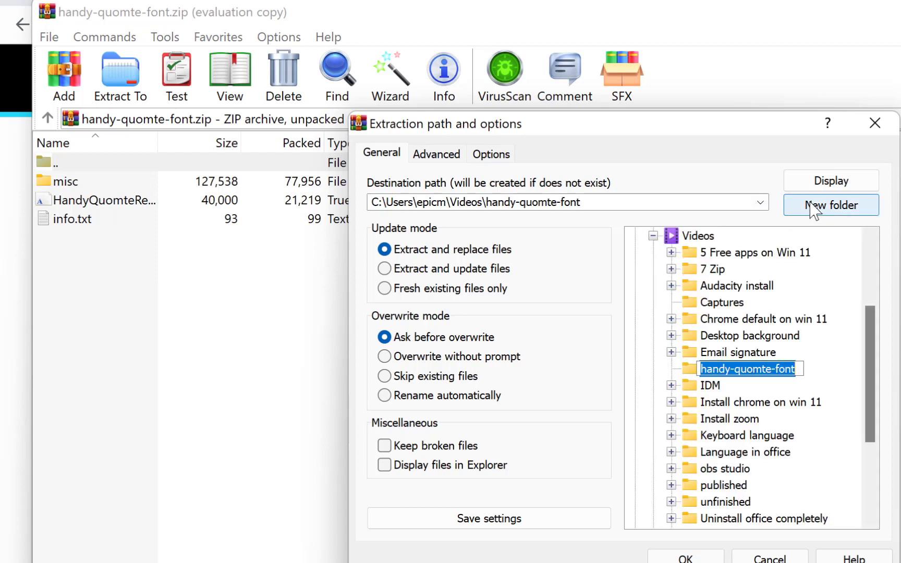
pyautogui.write('Fonts ')
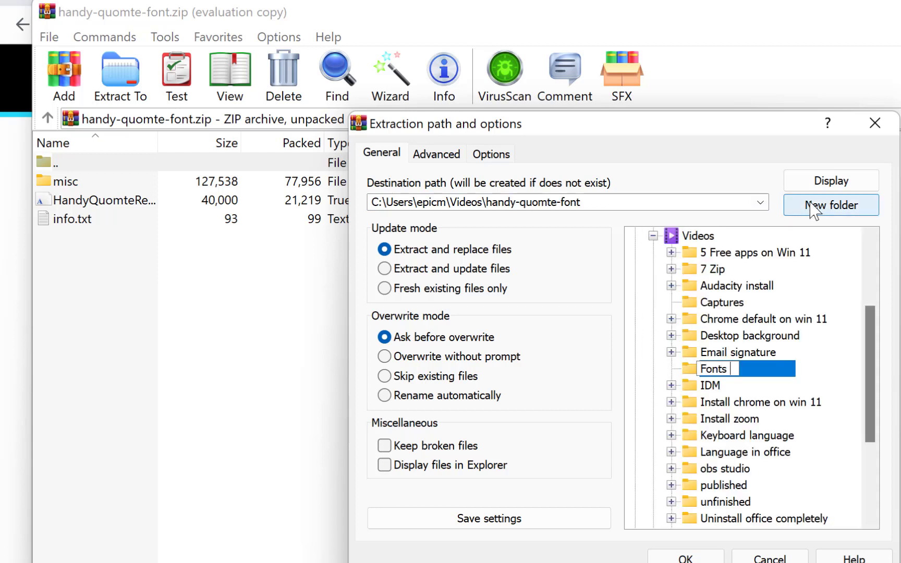
pyautogui.write('on Word')
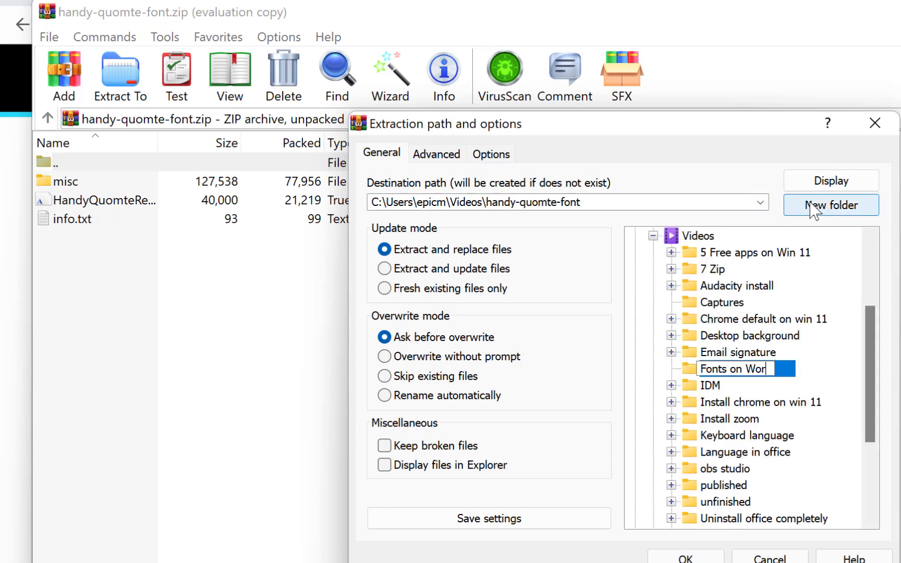
pyautogui.press('Return')
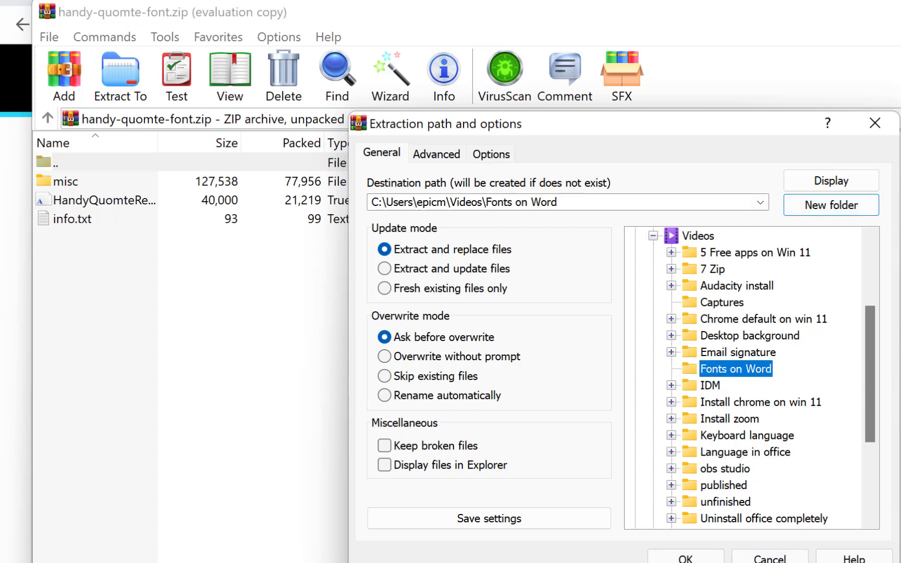
pyautogui.click(686, 558)
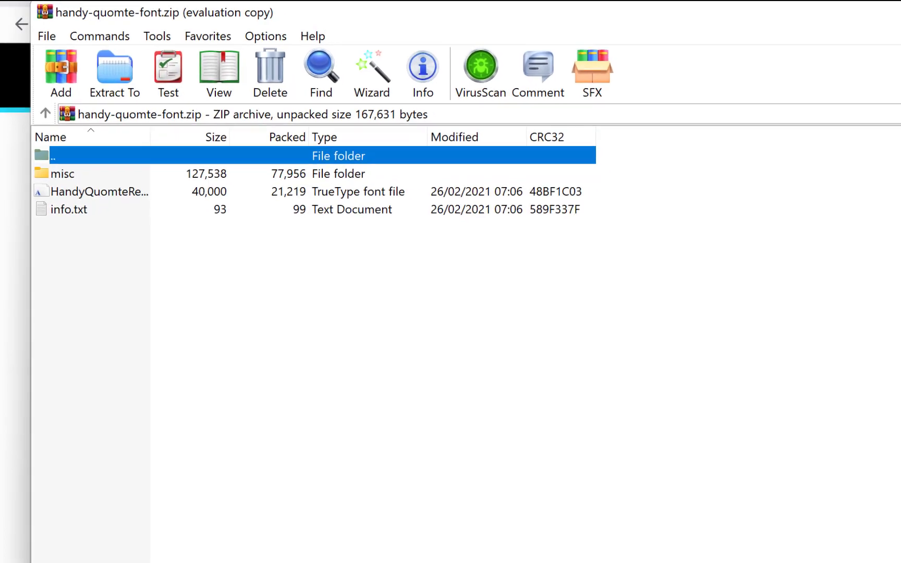
pyautogui.click(683, 10)
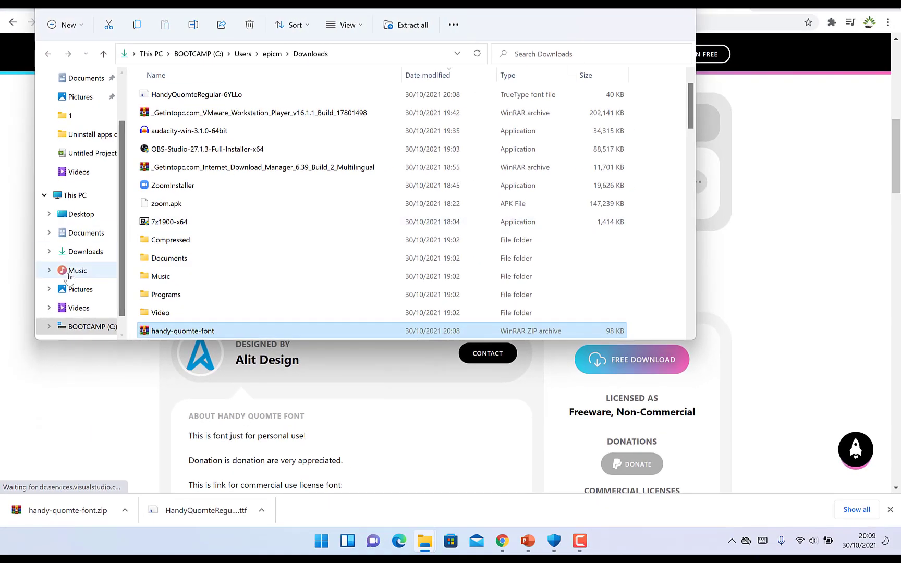
# Open the "Fonts on Word" folder inside Videos to see the extracted font files.
pyautogui.click(86, 307)
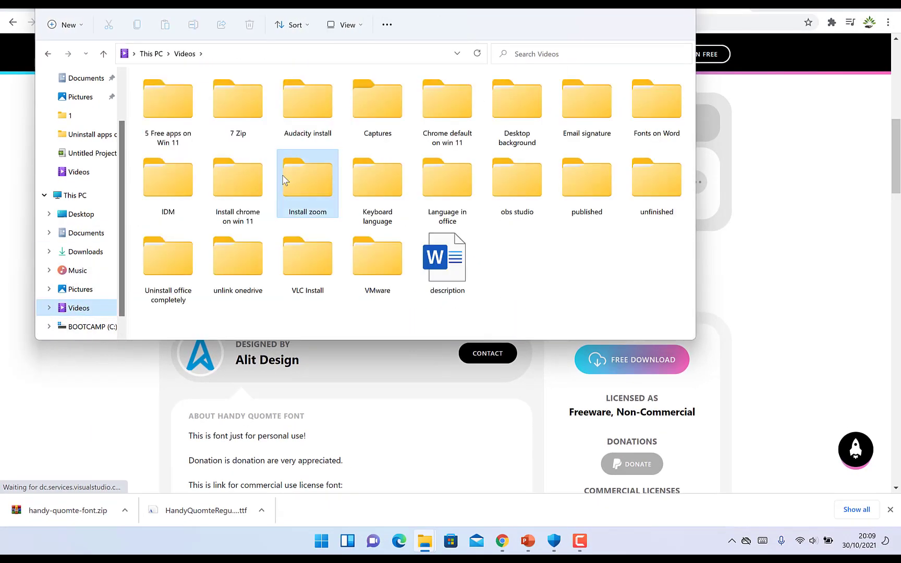
pyautogui.click(646, 112)
pyautogui.doubleClick(663, 116)
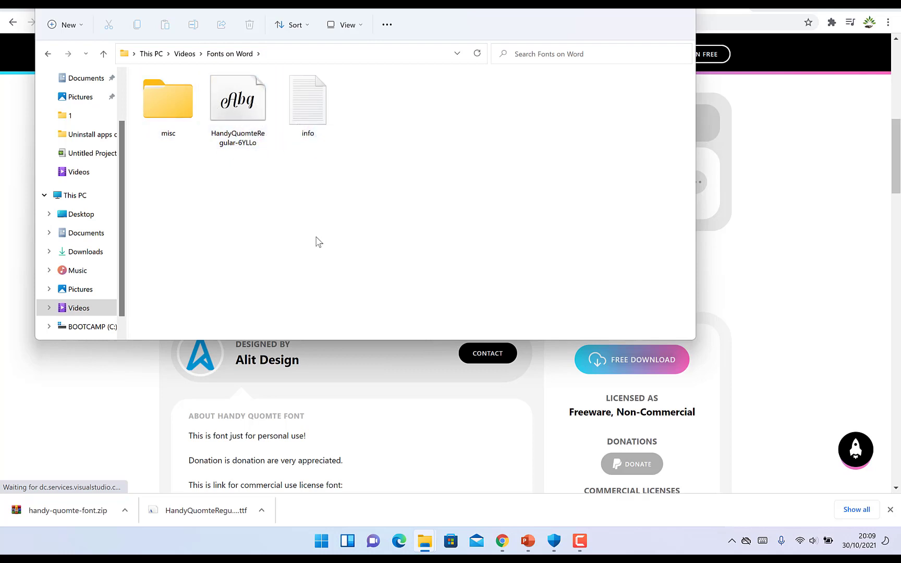
# Open the Windows Control Panel and show all of its items as large icons.
pyautogui.click(311, 551)
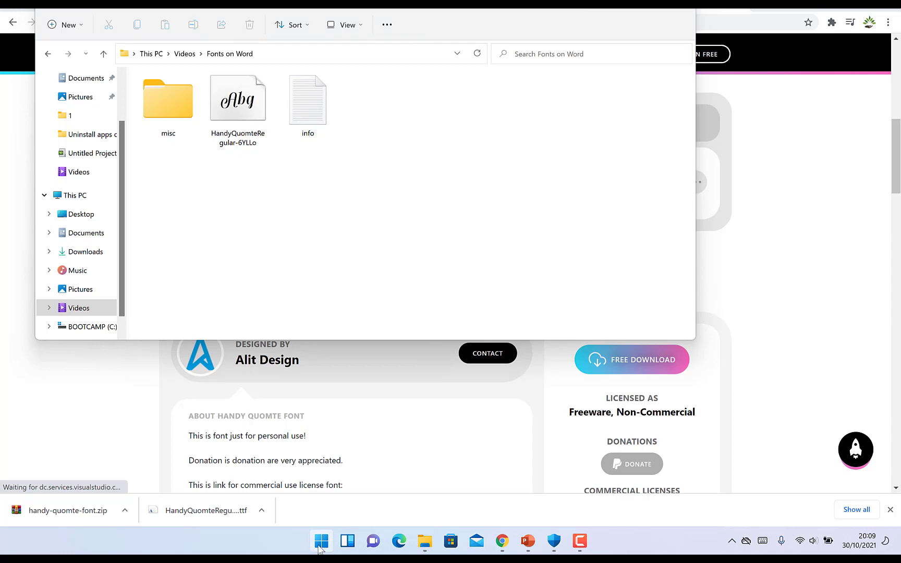
pyautogui.write('contr')
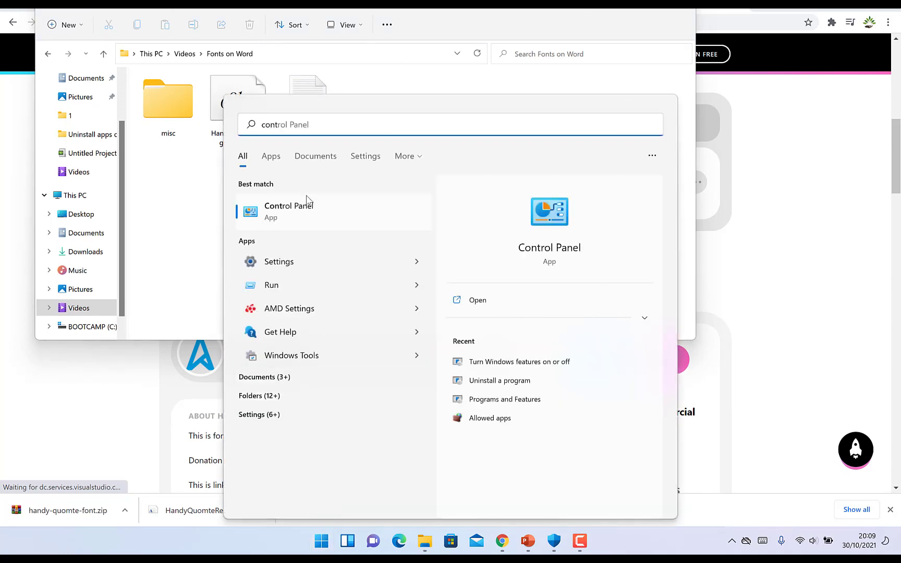
pyautogui.click(308, 203)
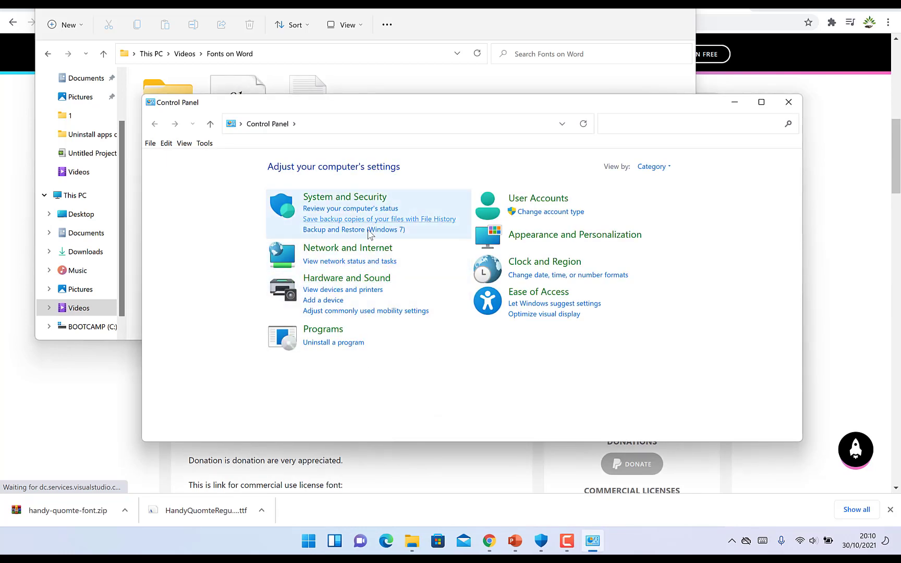
pyautogui.click(663, 165)
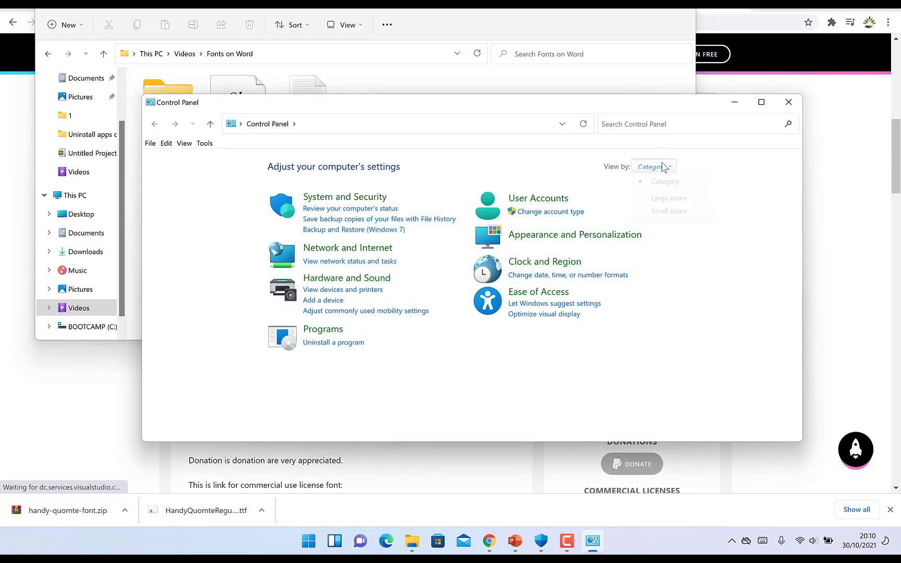
pyautogui.click(678, 198)
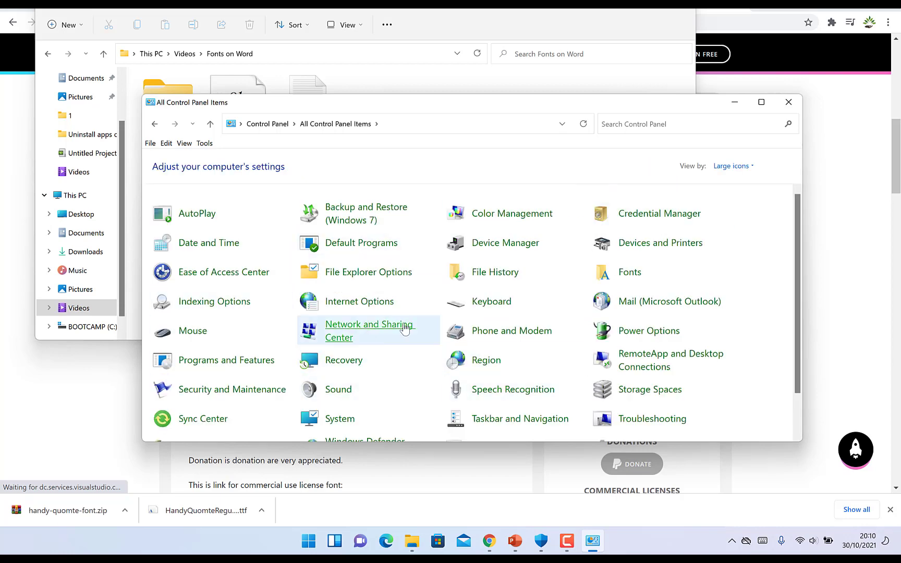
# Return the Control Panel to the Category view and switch it to large icons again.
pyautogui.scroll(-1, 412, 324)
pyautogui.scroll(1, 432, 315)
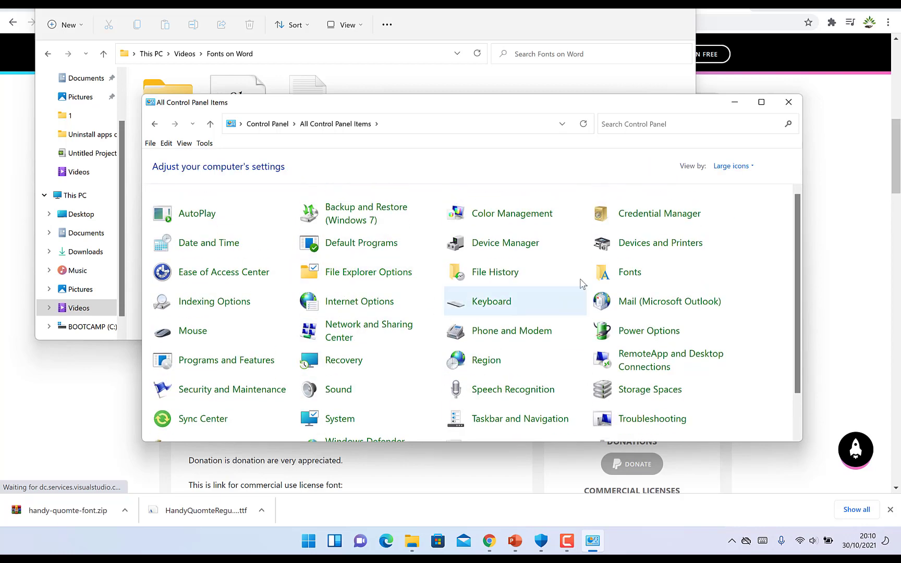
pyautogui.click(751, 168)
pyautogui.click(751, 182)
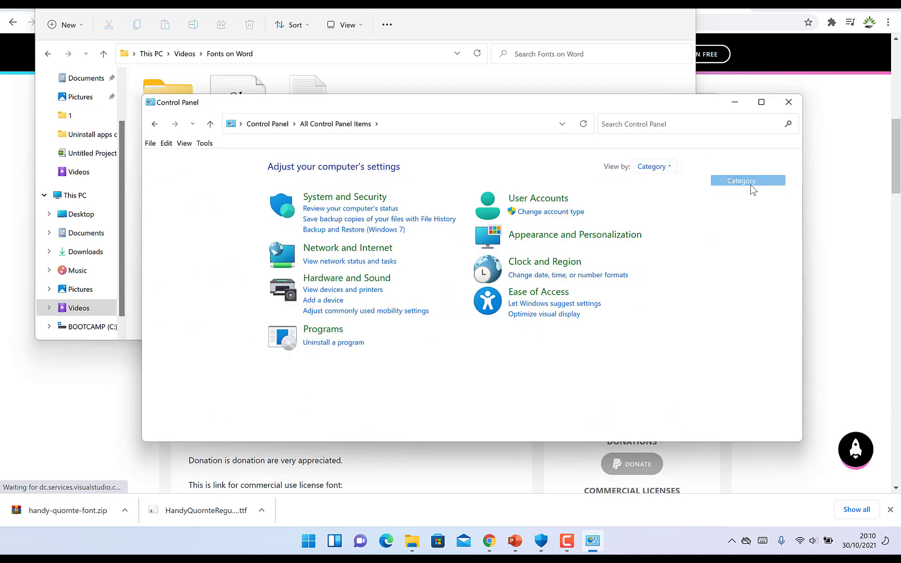
pyautogui.click(658, 172)
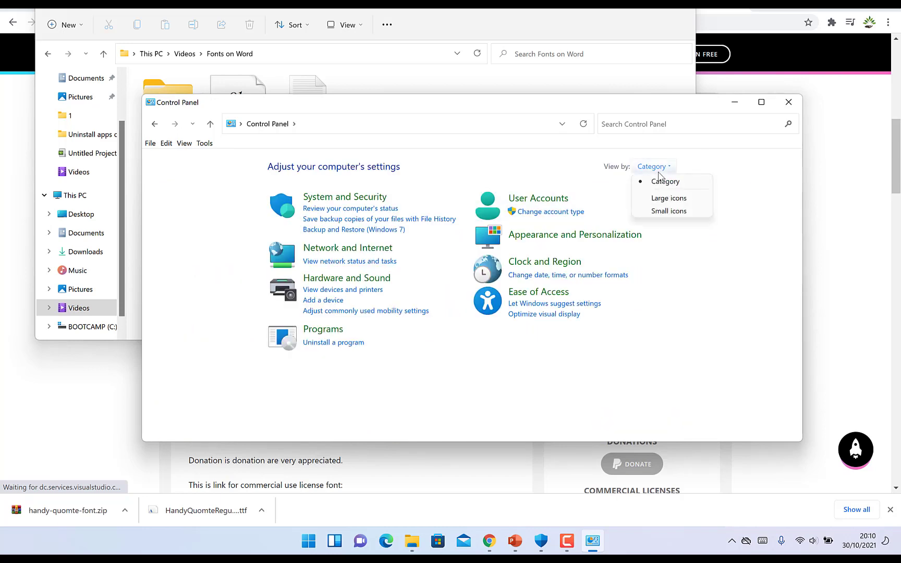
pyautogui.click(678, 204)
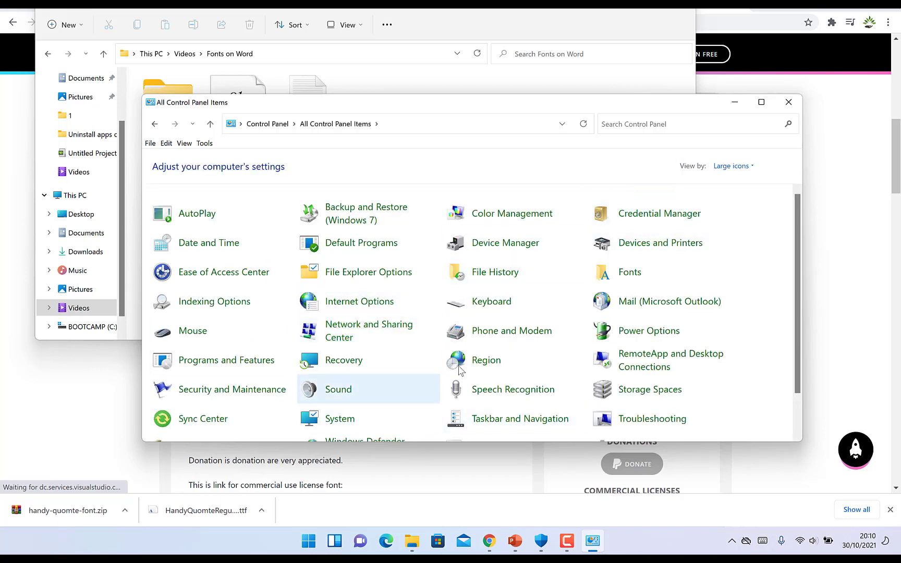
# Open the Fonts folder in the Control Panel and browse the installed fonts.
pyautogui.click(626, 277)
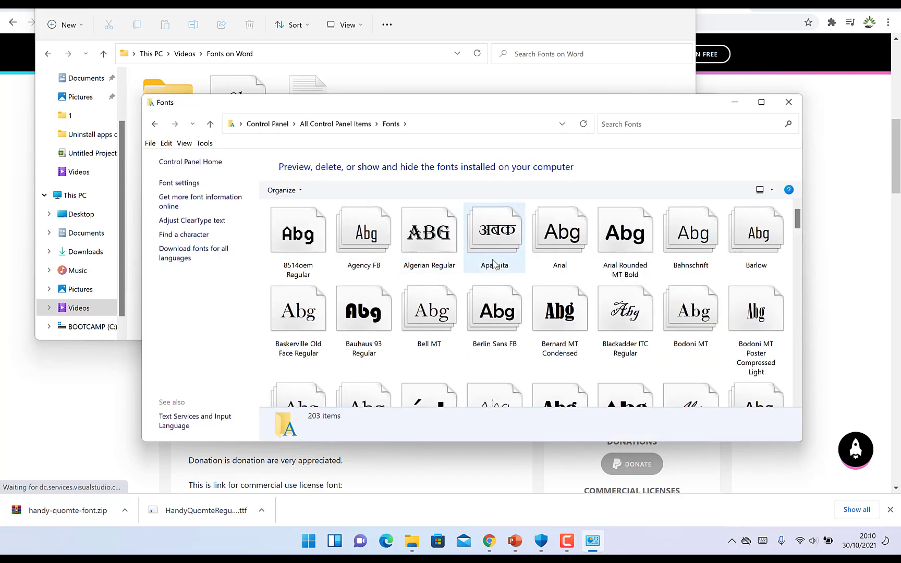
pyautogui.scroll(-10, 511, 281)
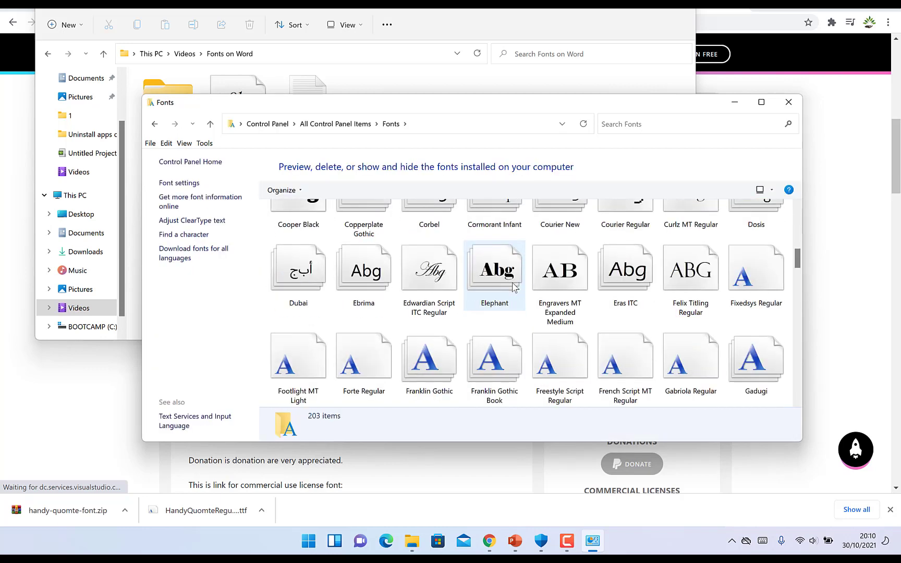
pyautogui.scroll(-7, 513, 286)
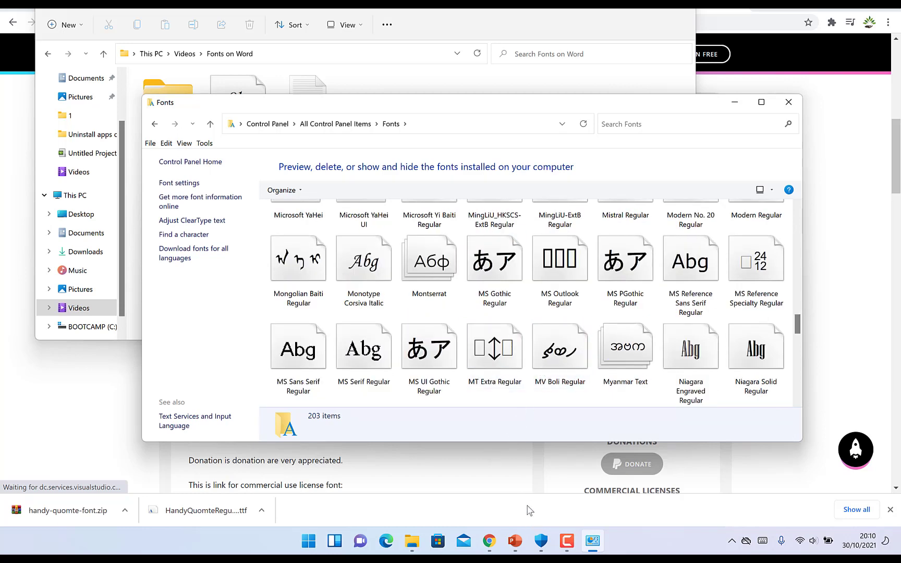
# Install HandyQuomteRegular-6YLLo by moving it from the "Fonts on Word" folder into the Control Panel's Fonts folder.
pyautogui.click(412, 543)
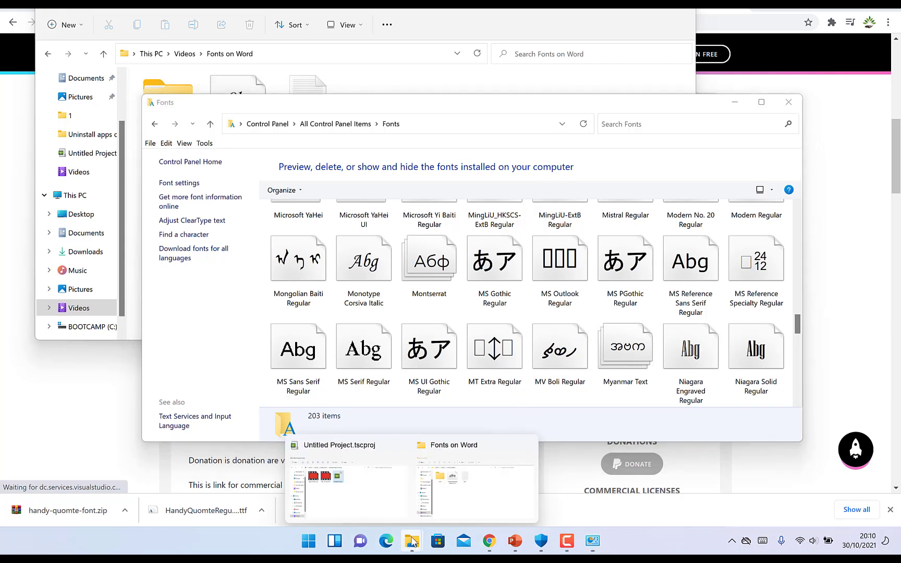
pyautogui.click(472, 507)
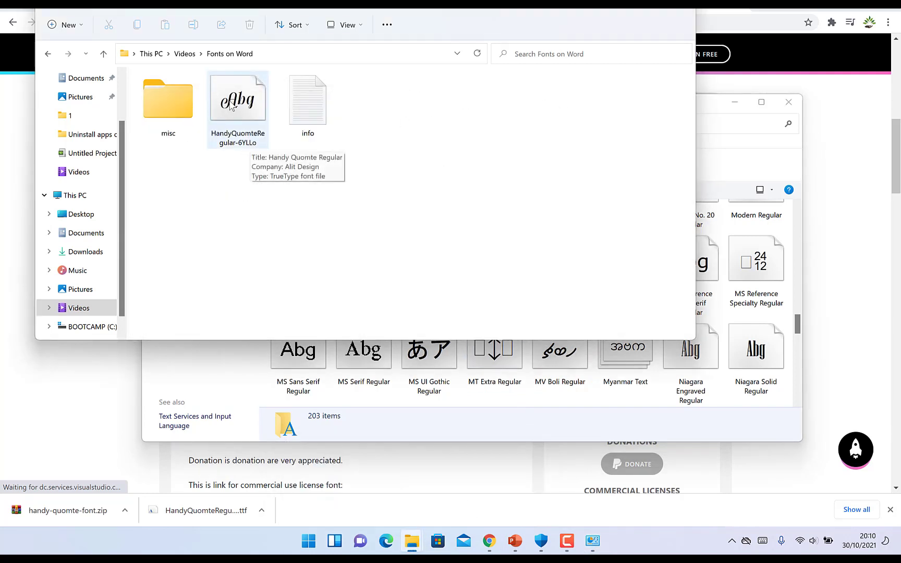
pyautogui.moveTo(231, 106); pyautogui.dragTo(720, 296)
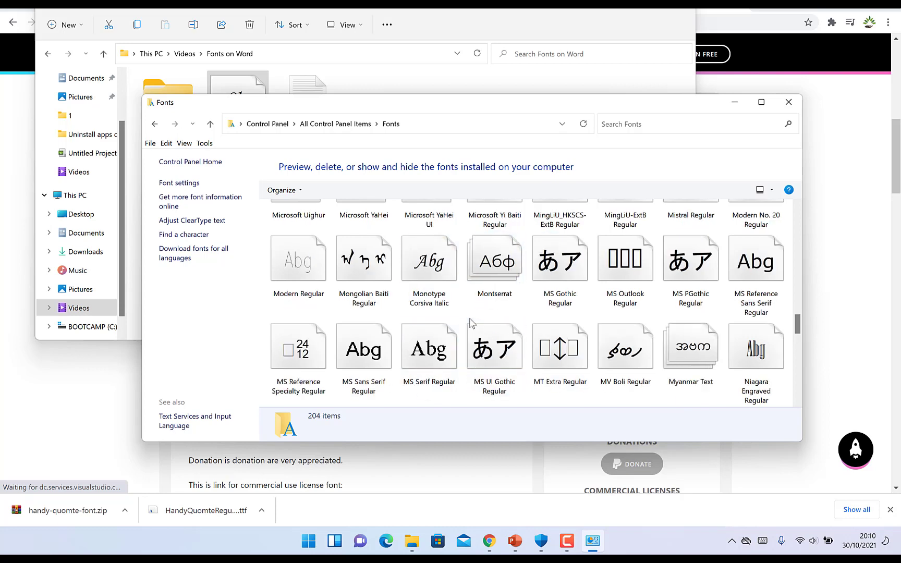
# Check for Handy Quomte Regular among the installed fonts and close the Fonts window.
pyautogui.scroll(10, 782, 167)
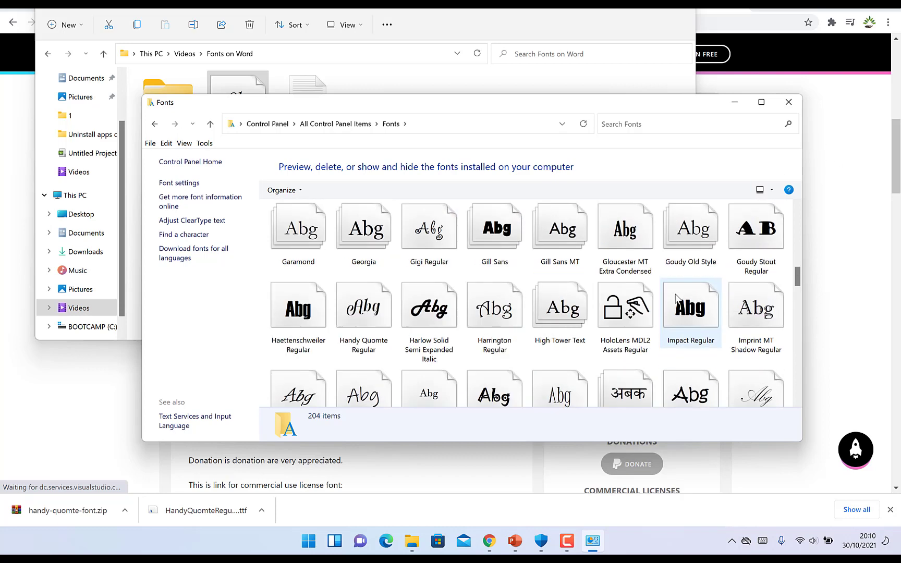
pyautogui.scroll(-3, 782, 167)
pyautogui.click(788, 102)
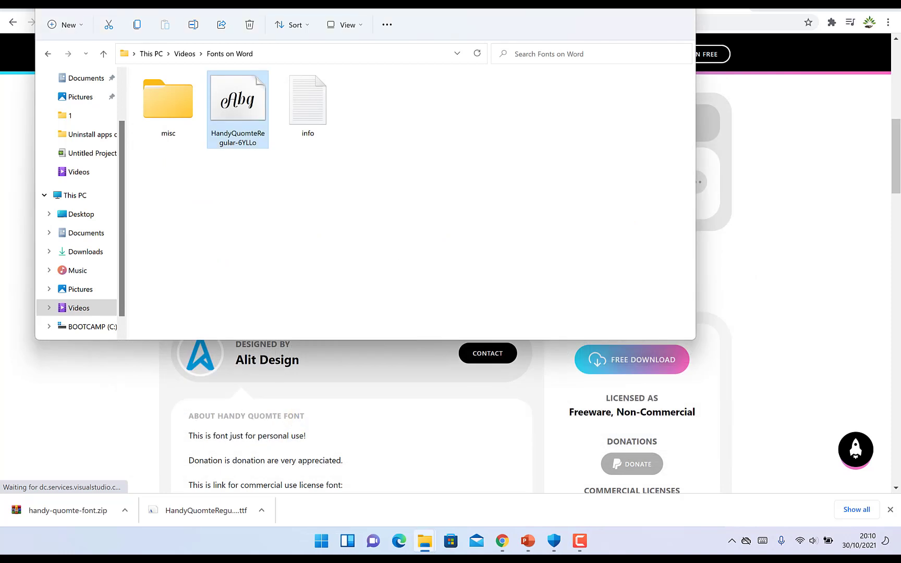
# Leave the "Fonts on Word" folder, launch Microsoft Word and create a blank document.
pyautogui.hotkey('alt', 'Tab')
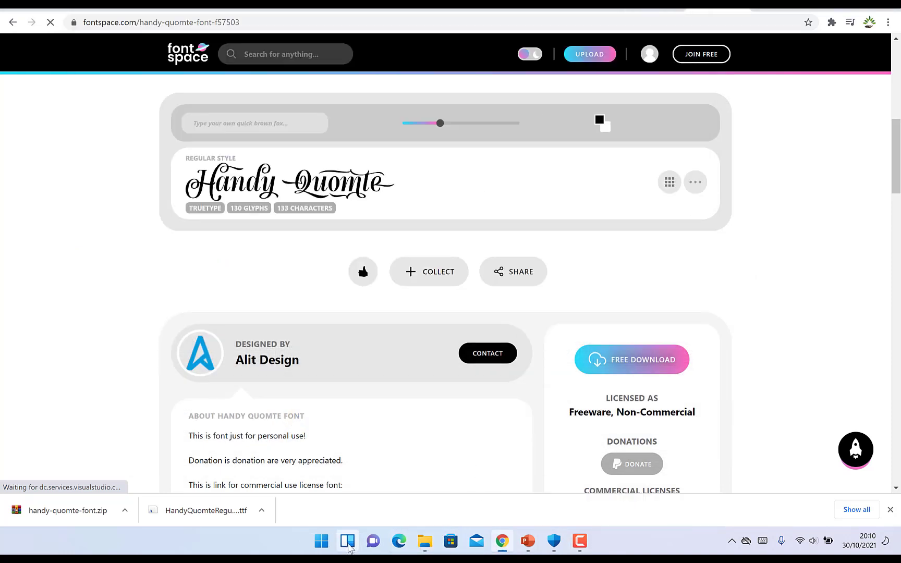
pyautogui.click(321, 540)
pyautogui.write('word')
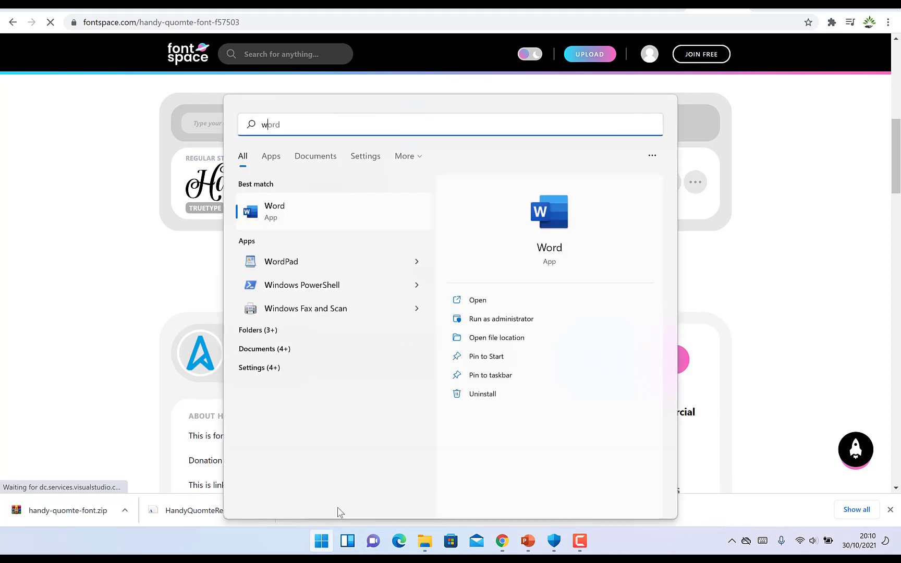
pyautogui.click(364, 215)
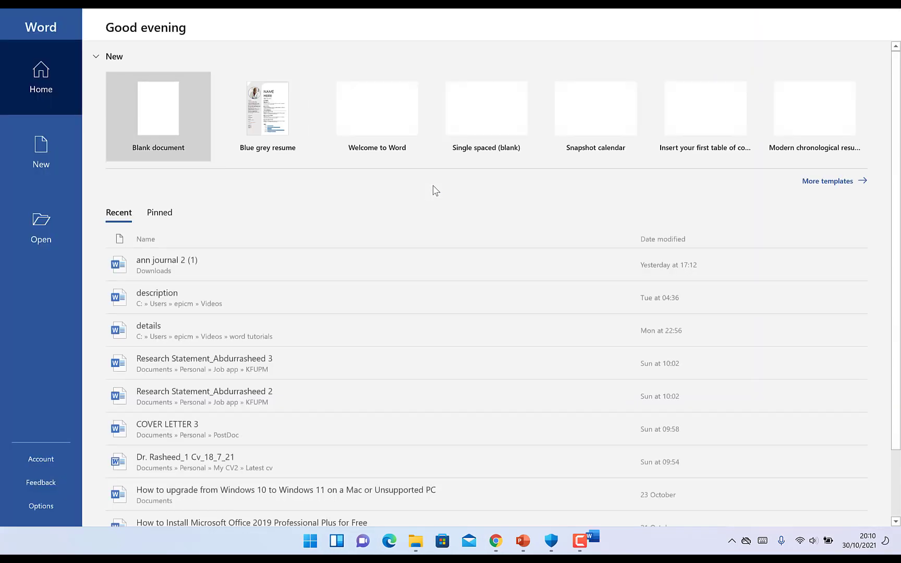
pyautogui.click(117, 124)
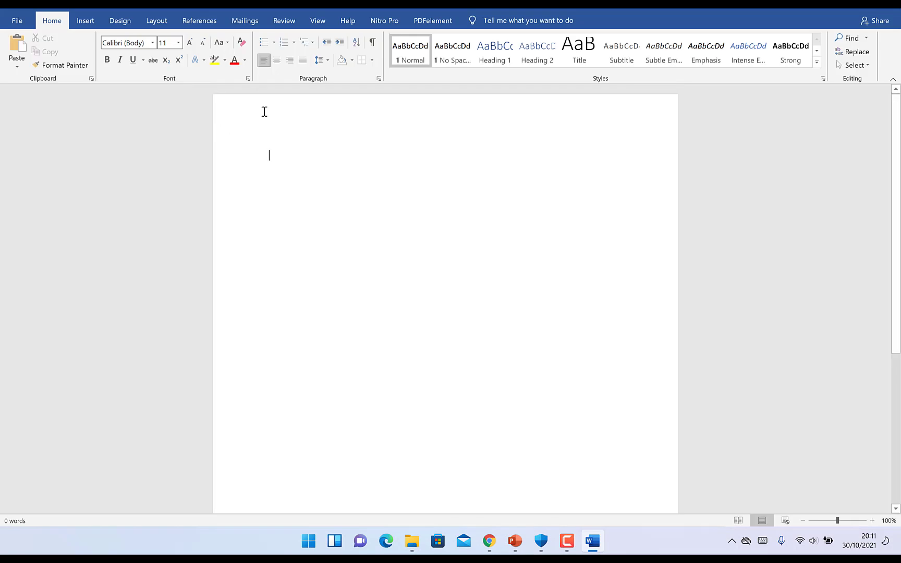
# Look for the Handy Quomte font in Word's list of available fonts.
pyautogui.click(152, 43)
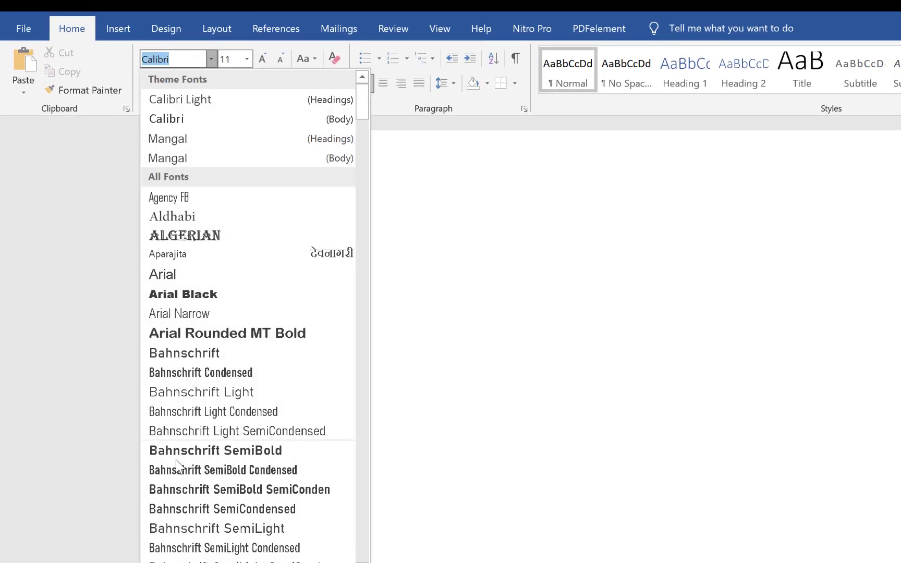
pyautogui.scroll(-10, 177, 461)
pyautogui.scroll(-20, 195, 441)
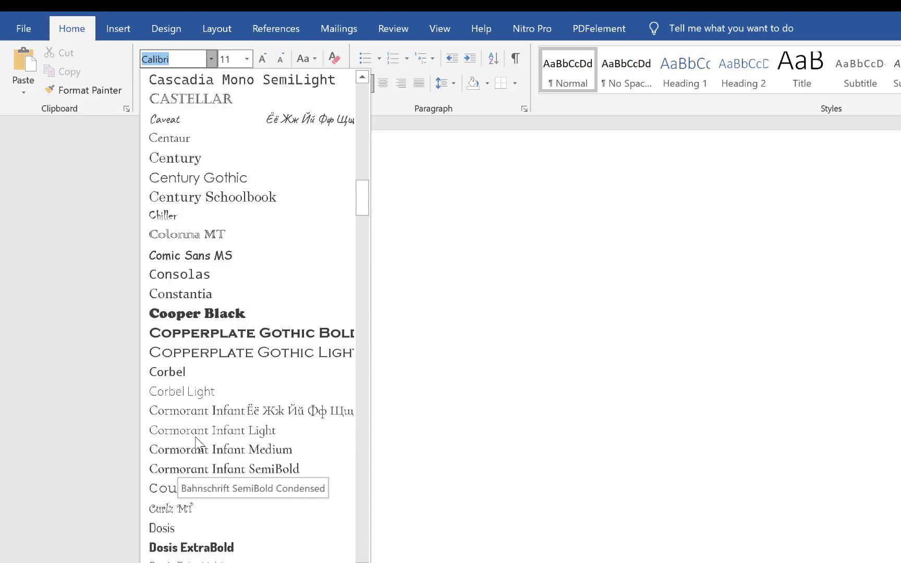
pyautogui.scroll(-5, 195, 440)
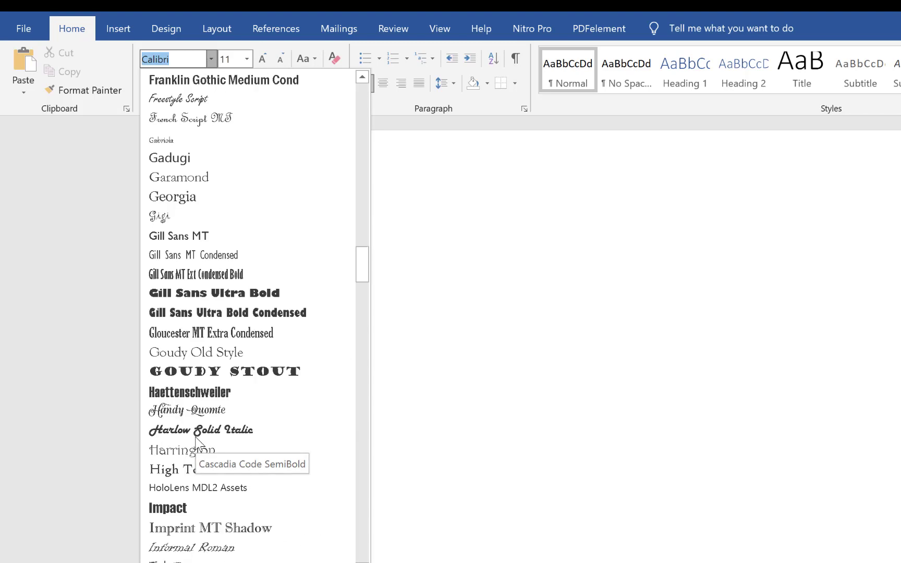